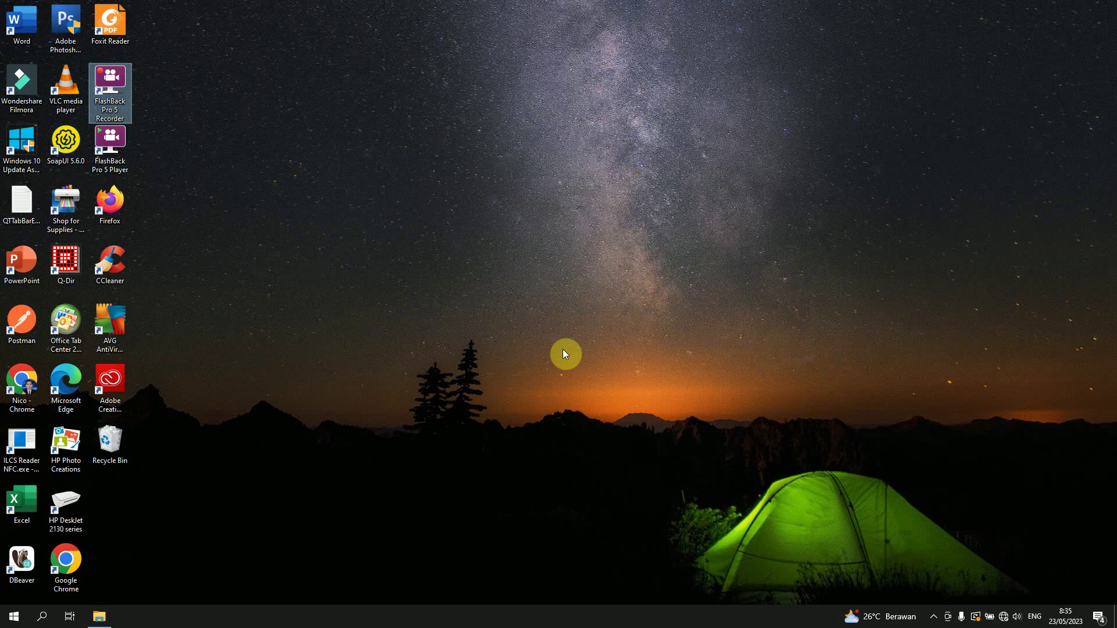
Find Notepad through the Windows search and open it.
left_click(42, 616)
left_click(533, 470)
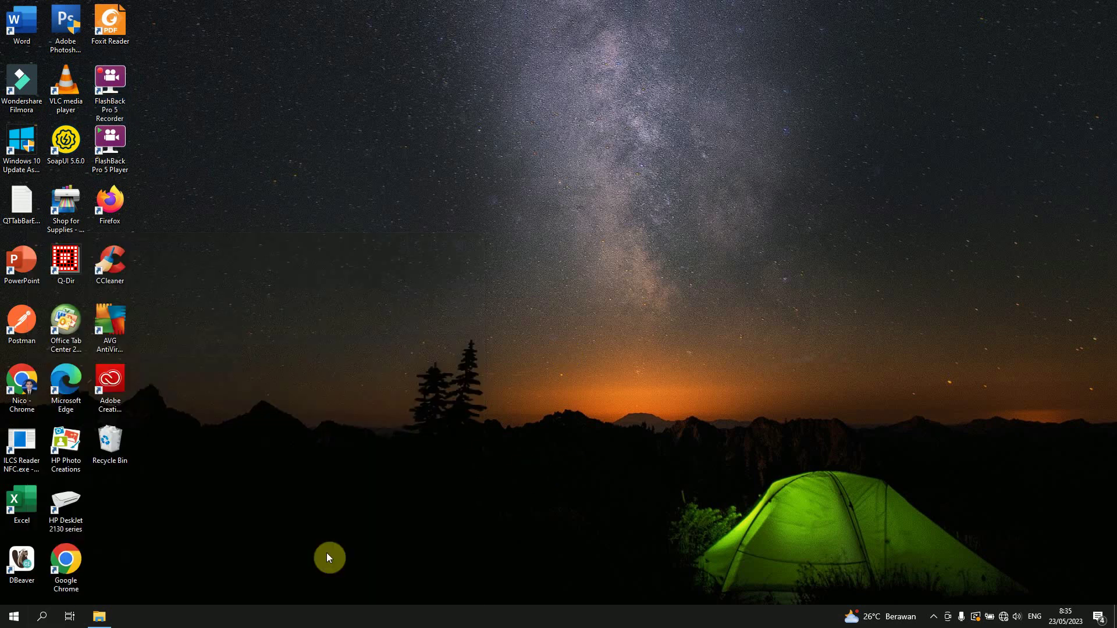
left_click(50, 616)
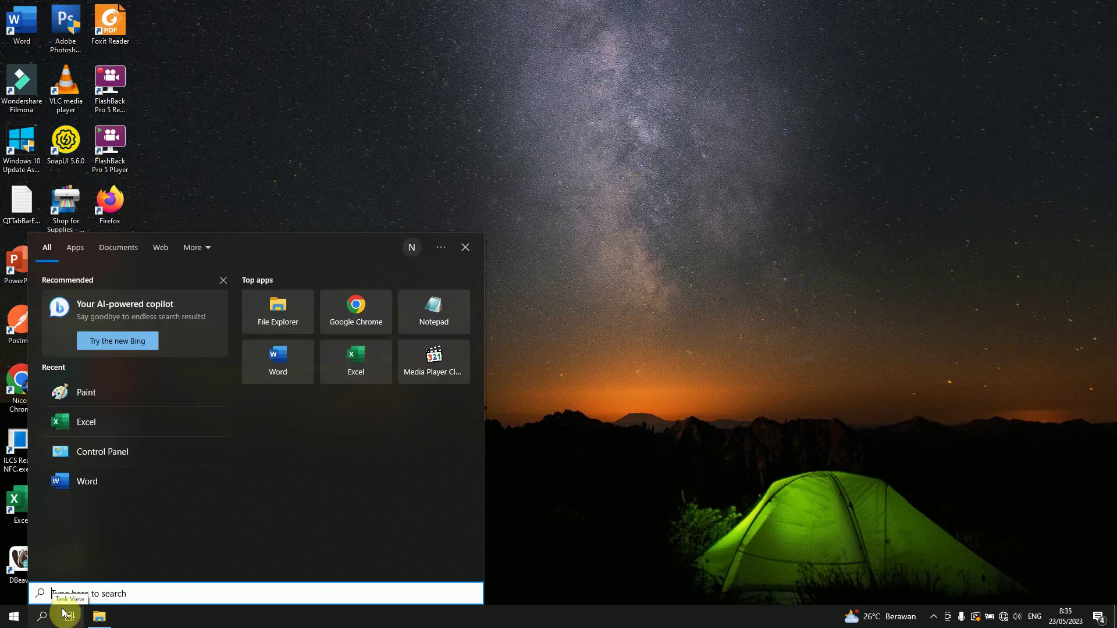
type("notepad")
left_click(125, 302)
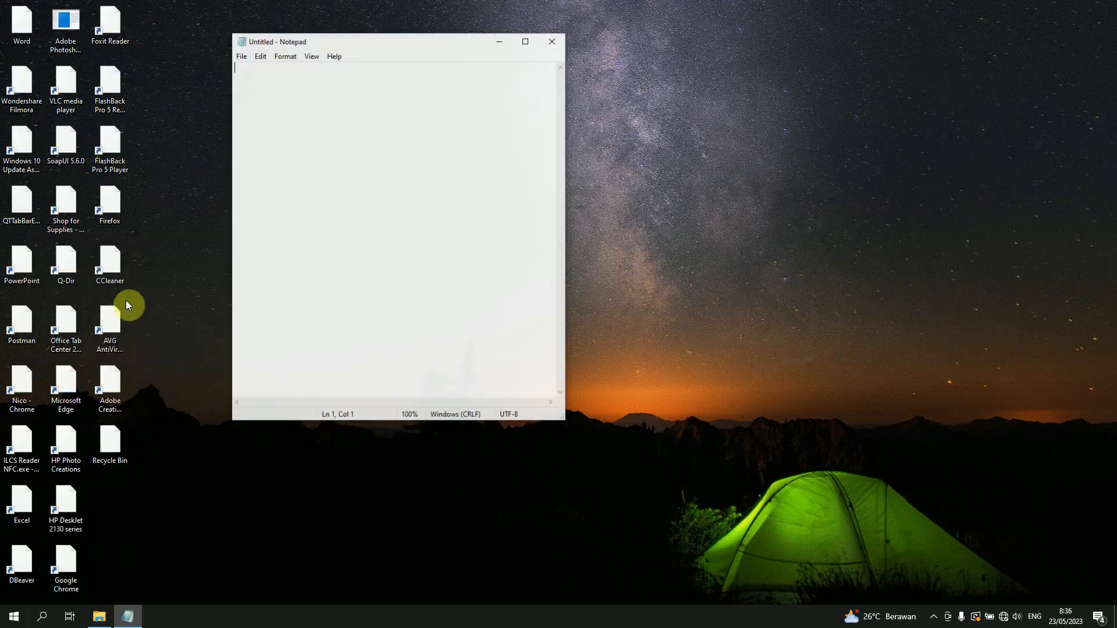
Enter the heading "4 hal yang perlu diperhatikan ketika mengalami laptop lemot" and begin item 1 with "pastikan hardware laptop kita".
type("4 ")
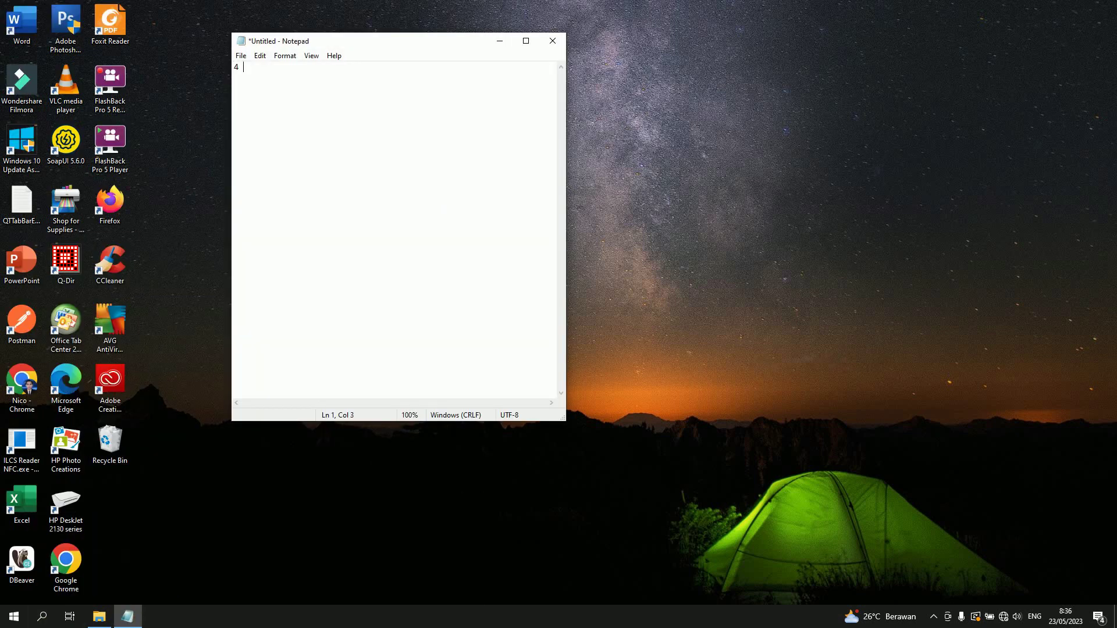
type("hal yang perlu diperhatikan ketika mengala")
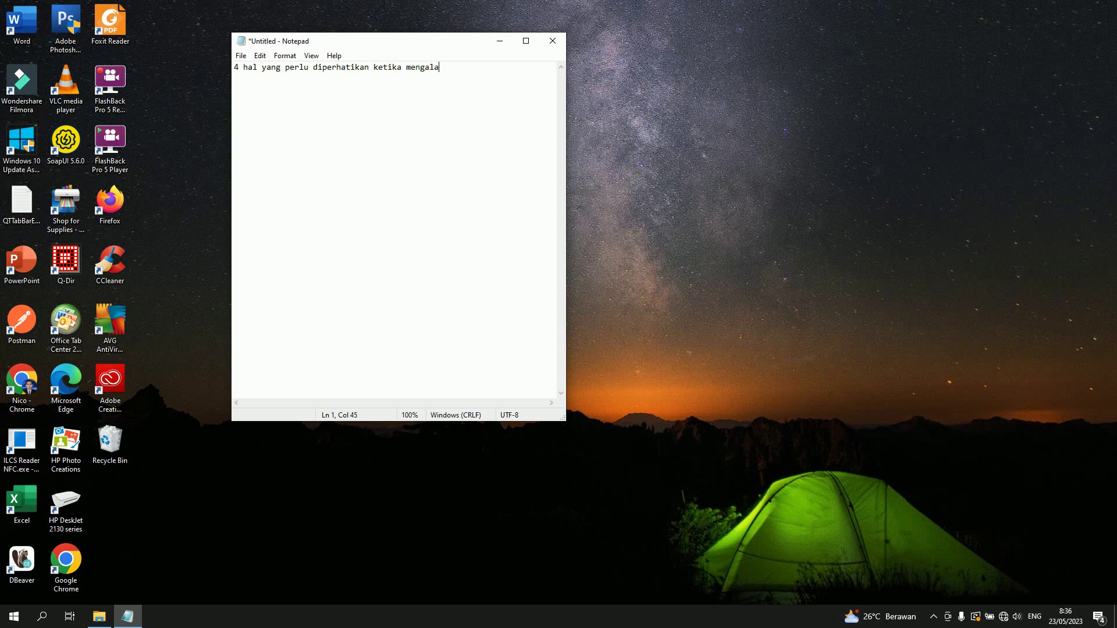
type("mi lap")
type("top lemo")
type("t 1. pastikan ")
type("har")
type("dware laptop kita")
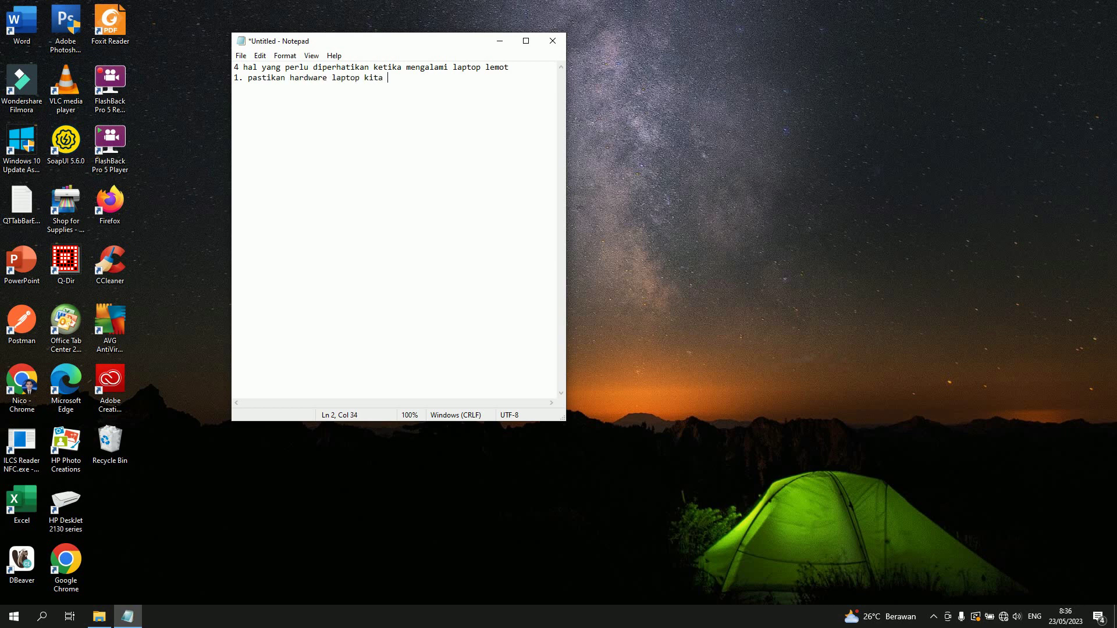
Complete item 1 with "sudah tinggi (RAM dan Processor)".
type(" sudah tinggi")
type("(Ram dan")
key("BackSpace")
key("BackSpace")
key("BackSpace")
key("BackSpace")
key("BackSpace")
key("BackSpace")
type("AM dan Processor")
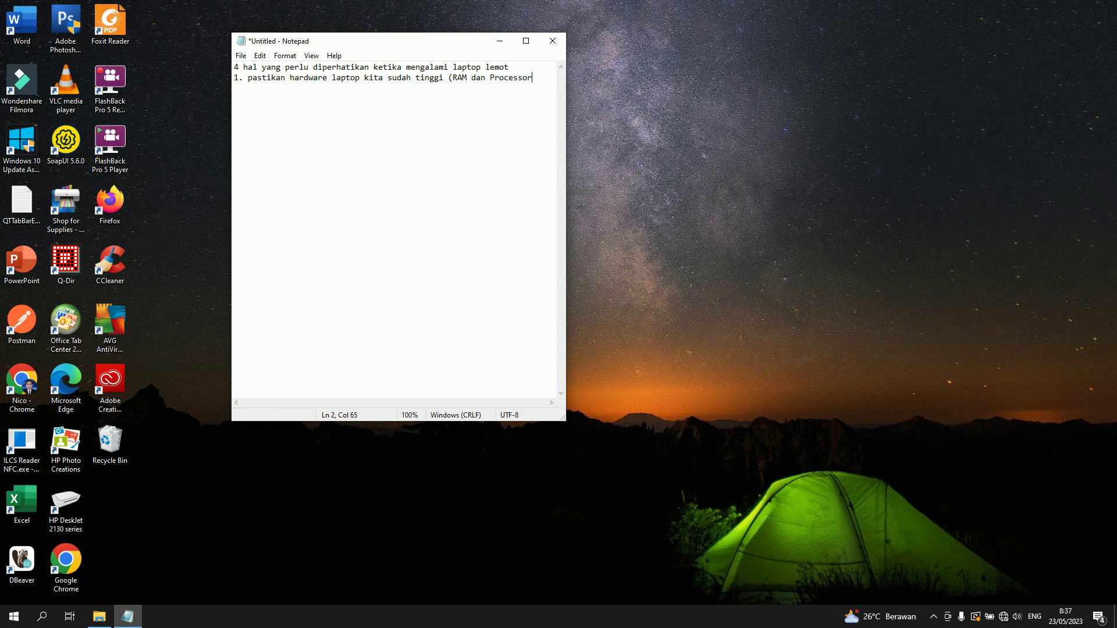
type(")")
Run dxdiag without bypassing the system information, check the processor and memory, and minimize the tool.
left_click(577, 483)
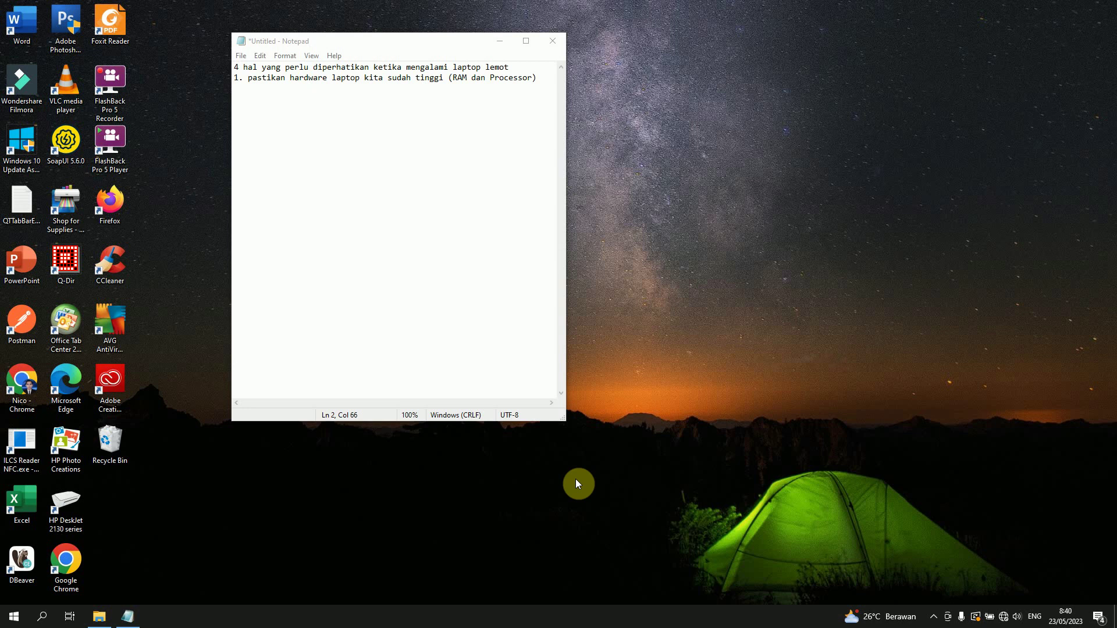
key("super+r")
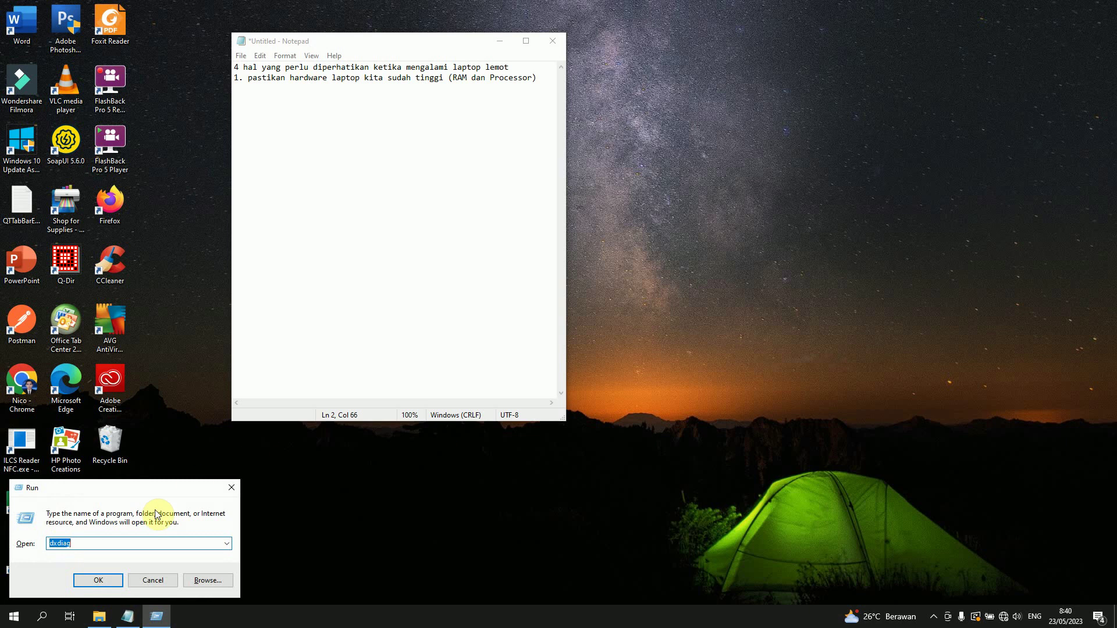
left_click(135, 543)
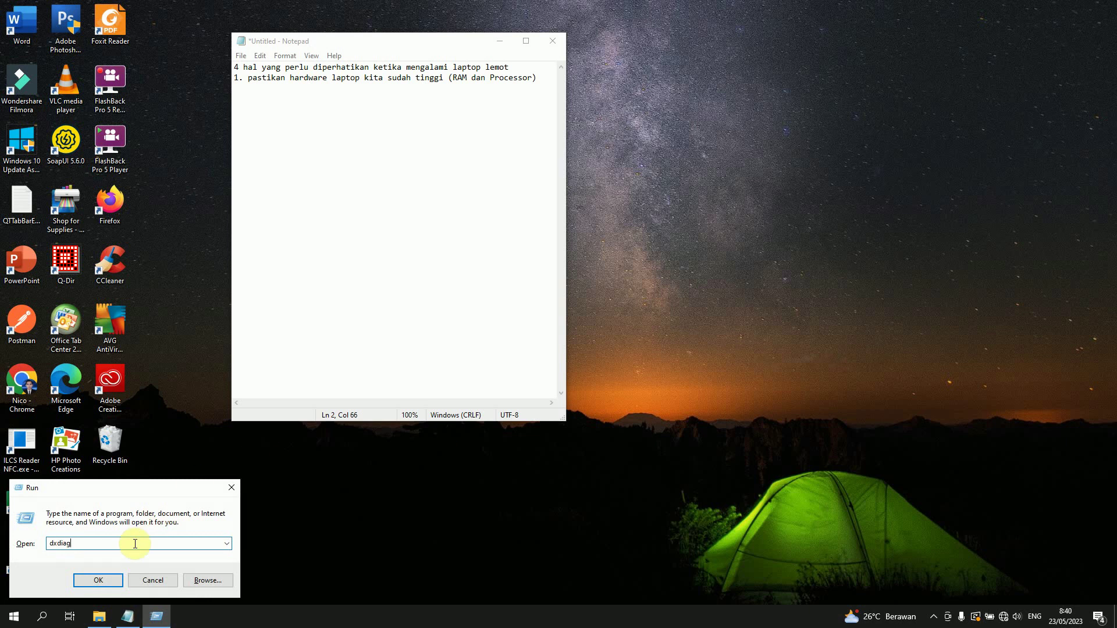
left_click(100, 581)
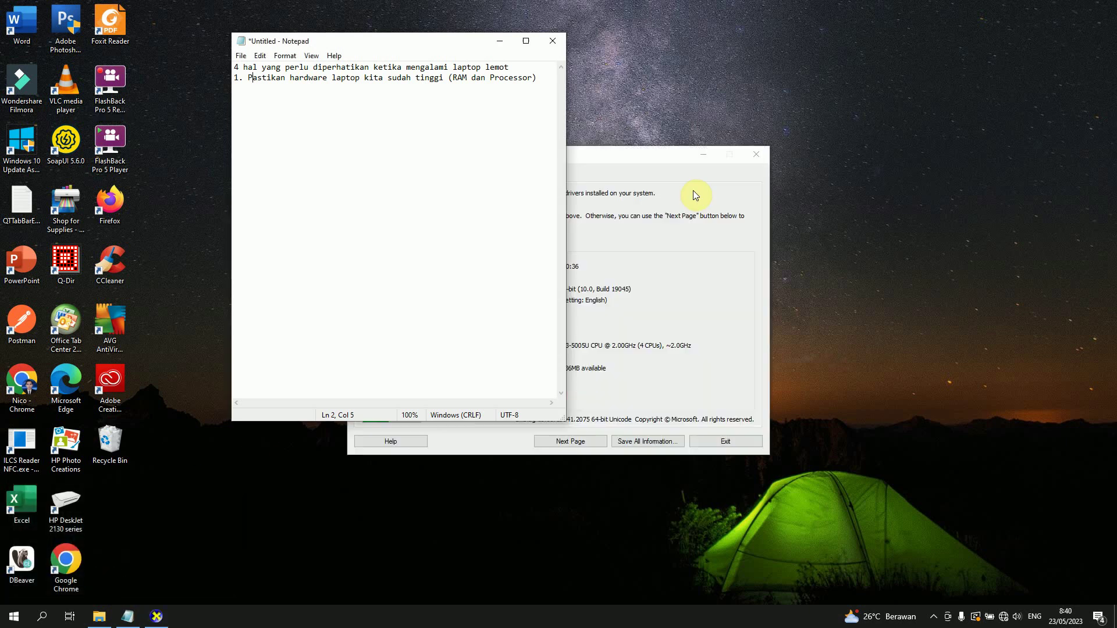
left_click(690, 265)
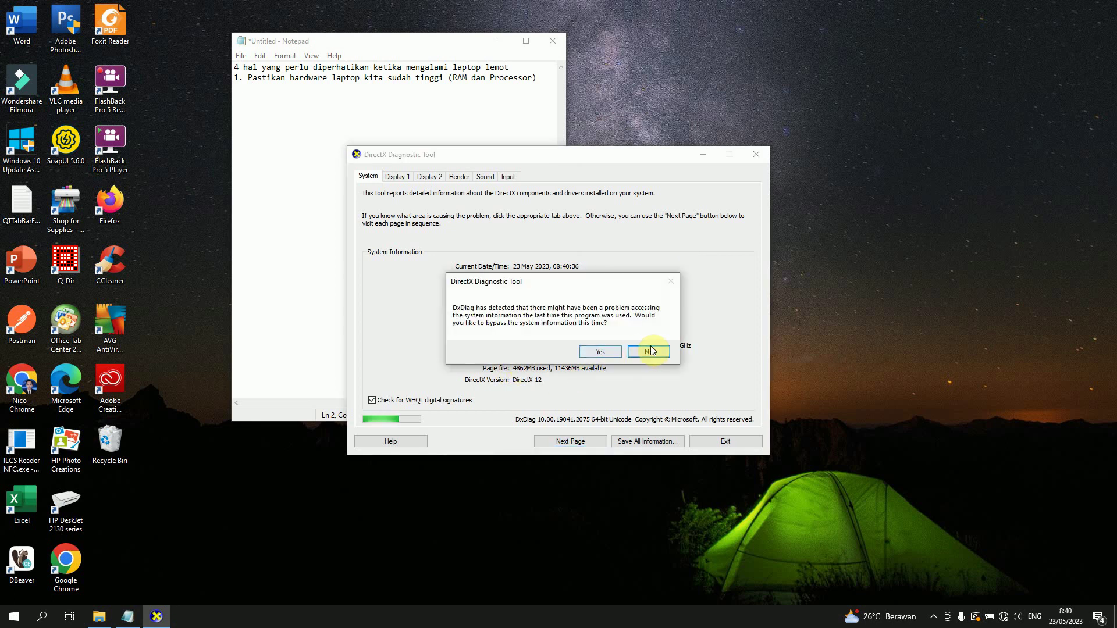
left_click(648, 351)
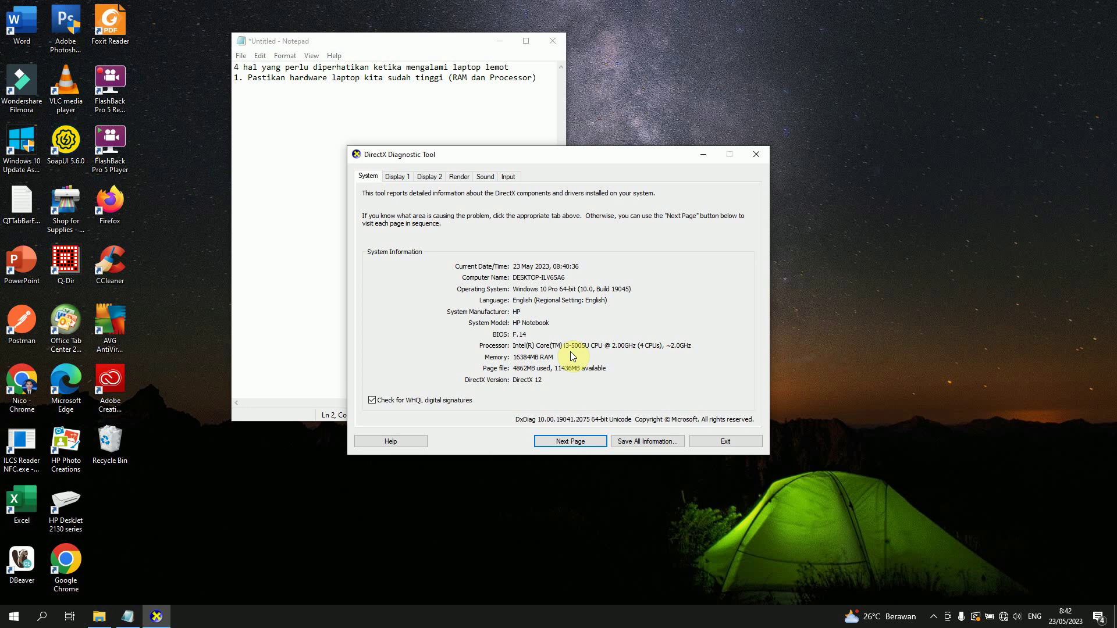
left_click(696, 155)
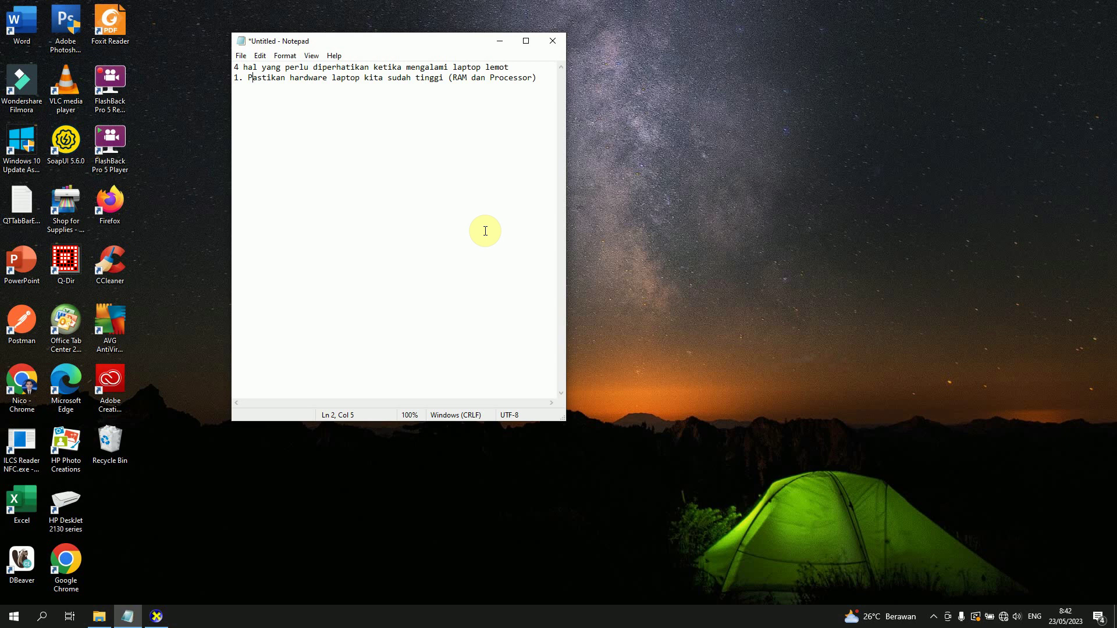
Add item 2 to the Notepad list: "Disable sofware yang berjalan di startup pada task manager".
left_click(547, 78)
key("Return")
type("2. Disable sofware yang be")
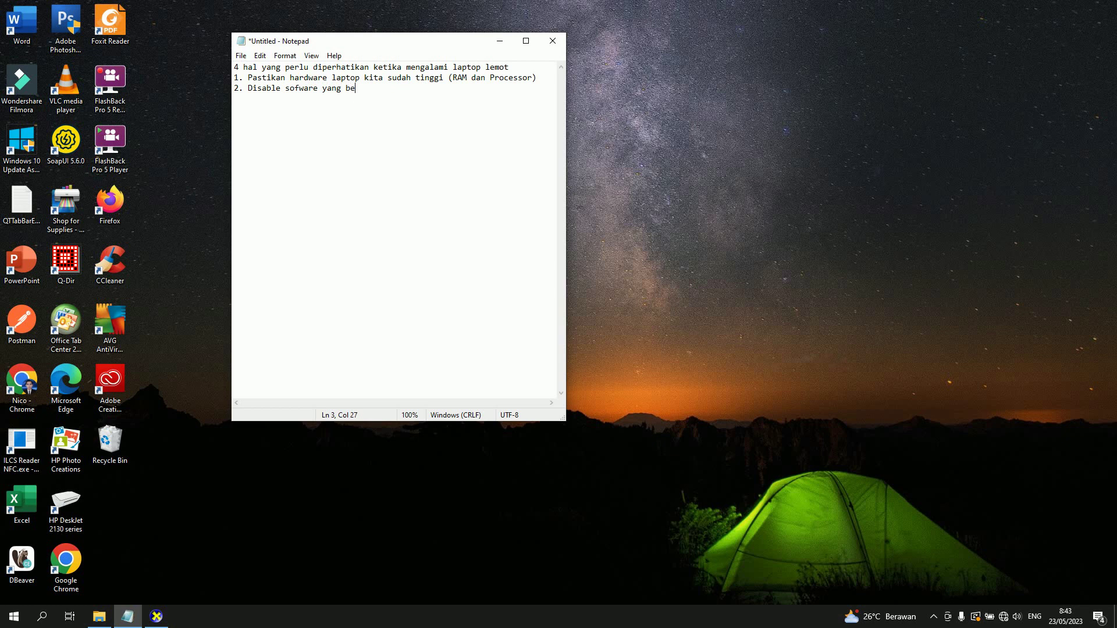
type("rjalan di startup pada task manager")
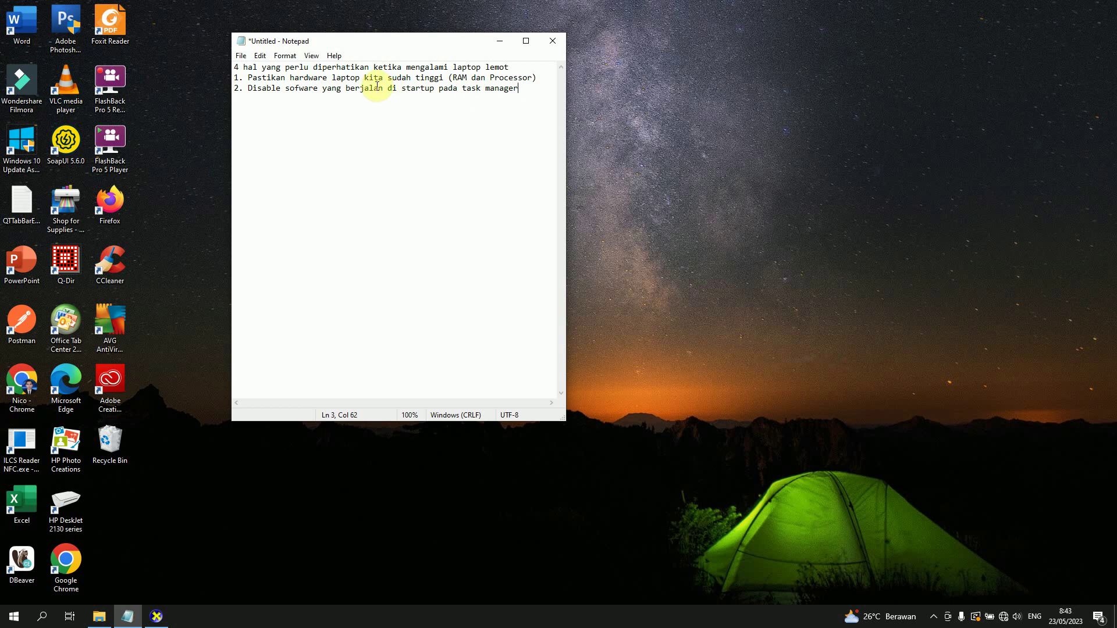
Replace "berjalan" in item 2 with "tidak perlu tapi enable" and break the line before "pada task manager".
left_click(345, 88)
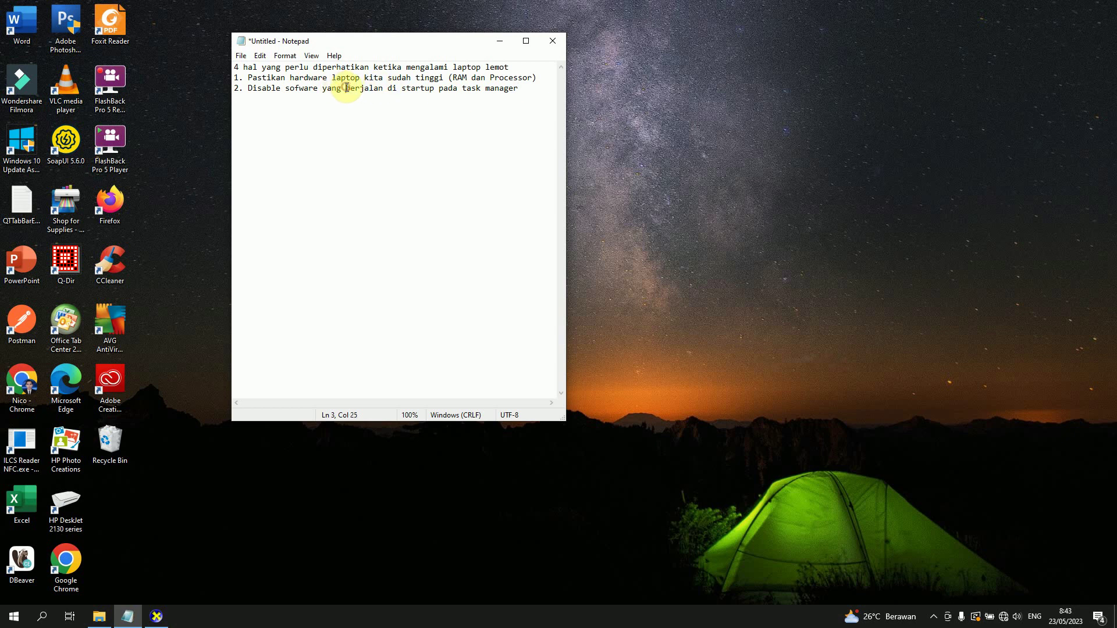
type("tidak perlu ")
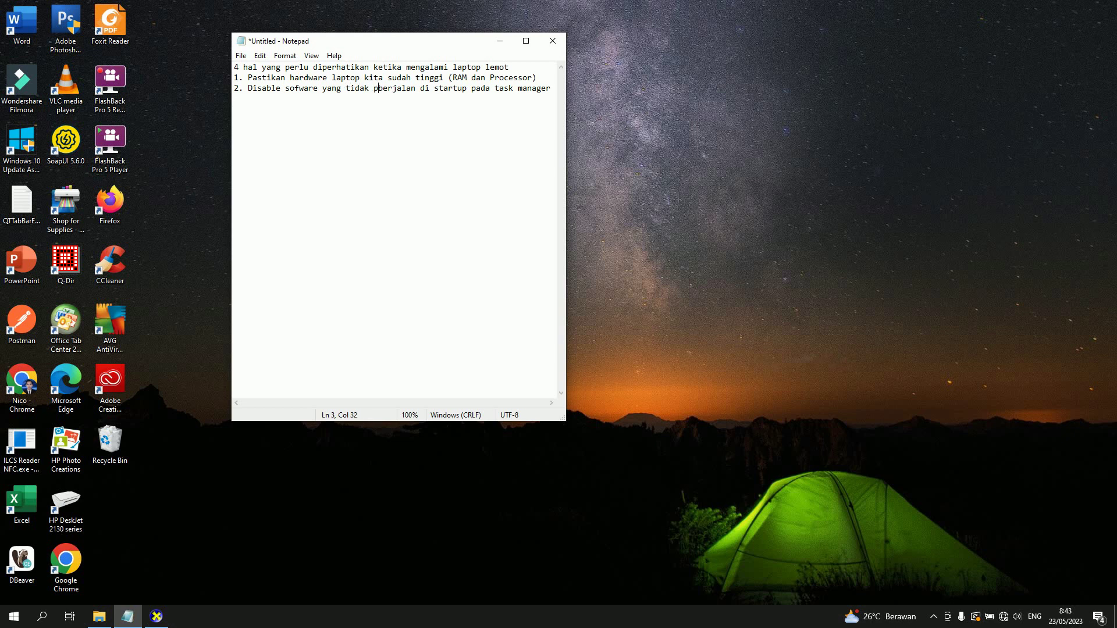
type("tapi")
key("Delete")
key("Delete")
key("Delete")
key("Delete")
key("Delete")
key("Delete")
key("Delete")
key("Delete")
key("Delete")
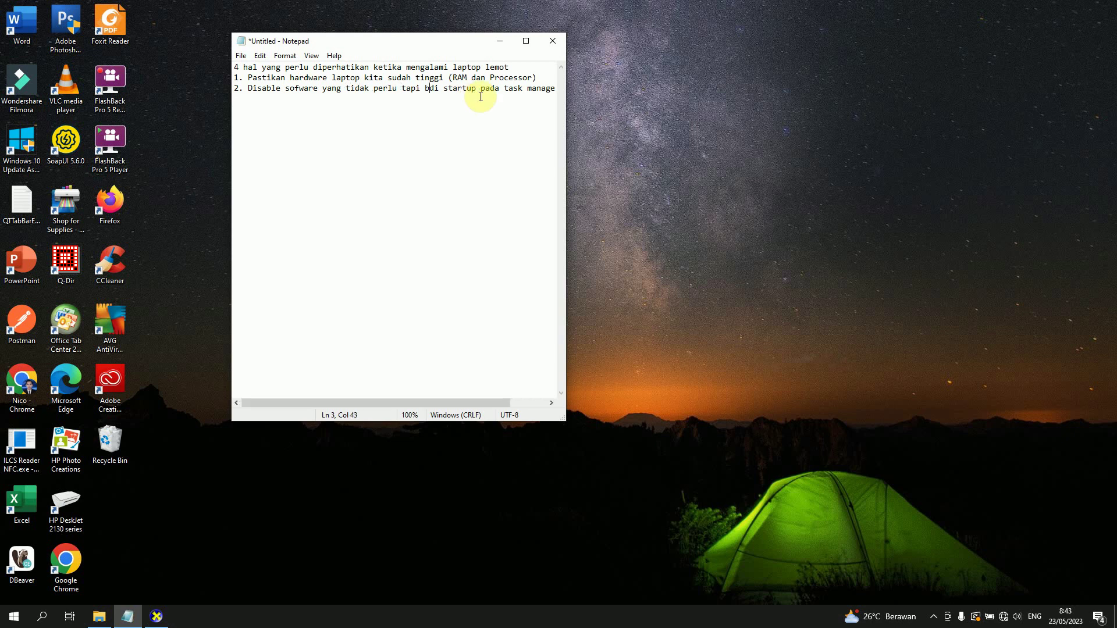
type("enable")
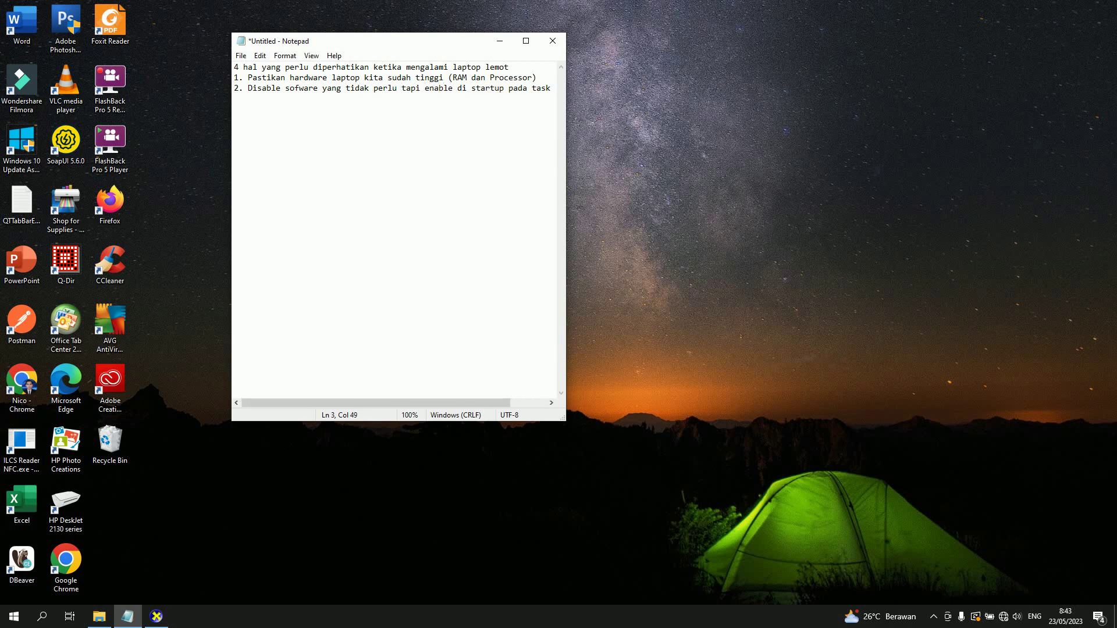
left_click(508, 88)
key("Return")
Disable Microsoft Teams at startup in Task Manager, and close Task Manager.
right_click(352, 618)
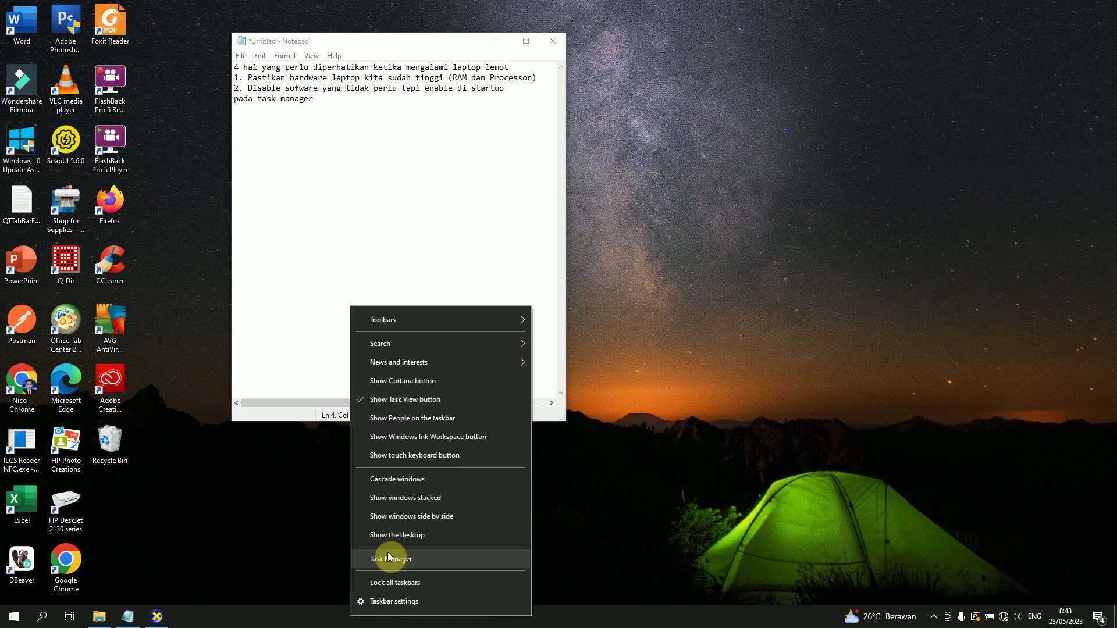
left_click(414, 563)
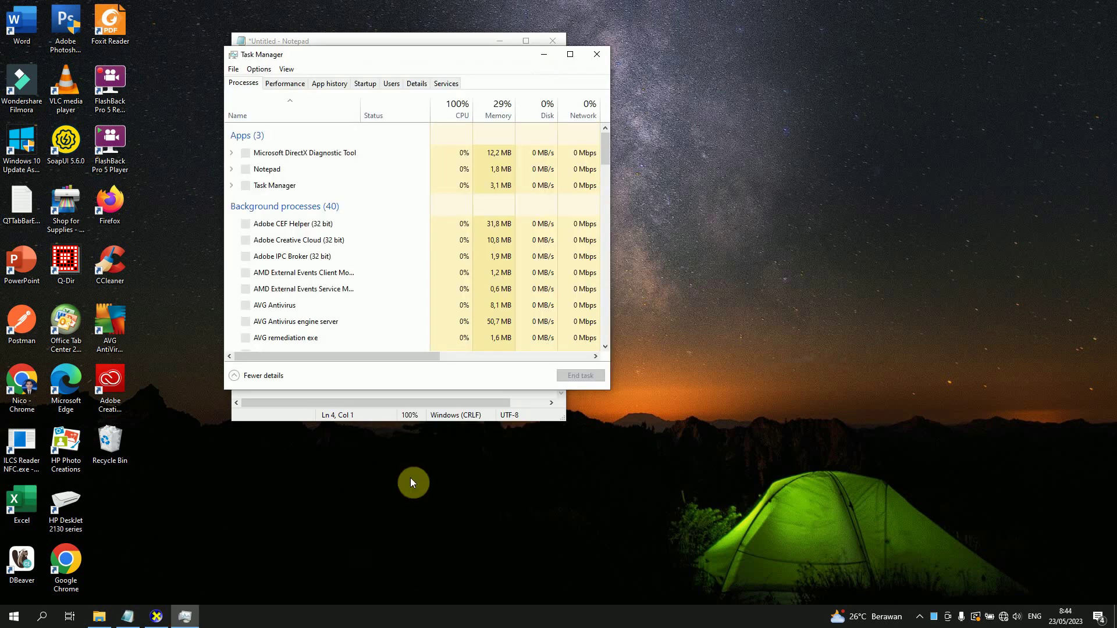
left_click(366, 87)
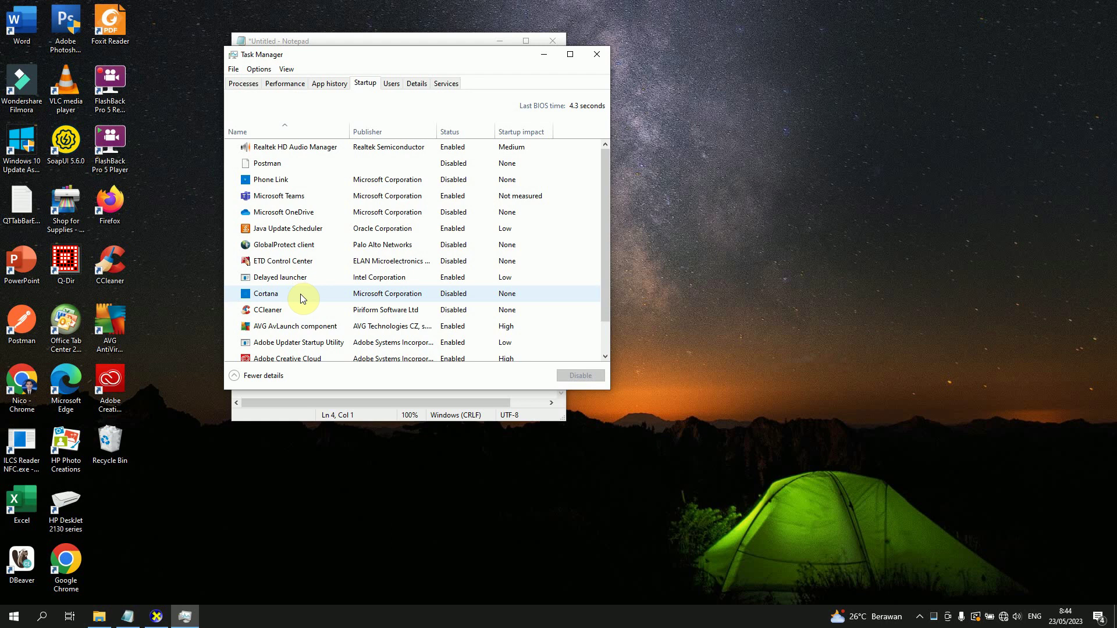
scroll(300, 297, "down", 1)
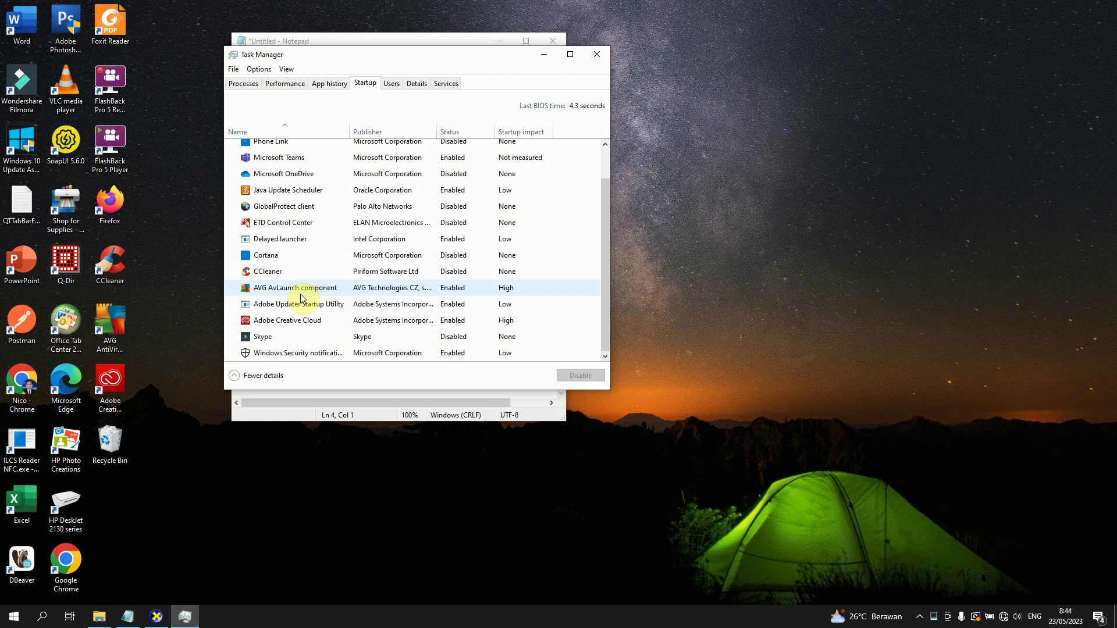
scroll(302, 298, "up", 3)
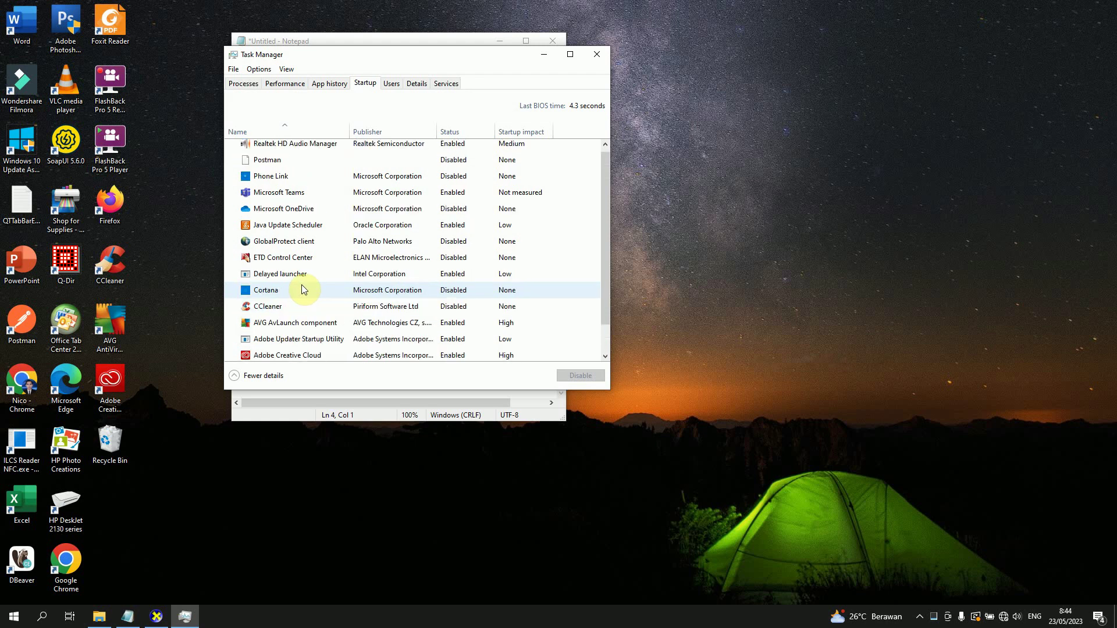
left_click(301, 193)
right_click(301, 193)
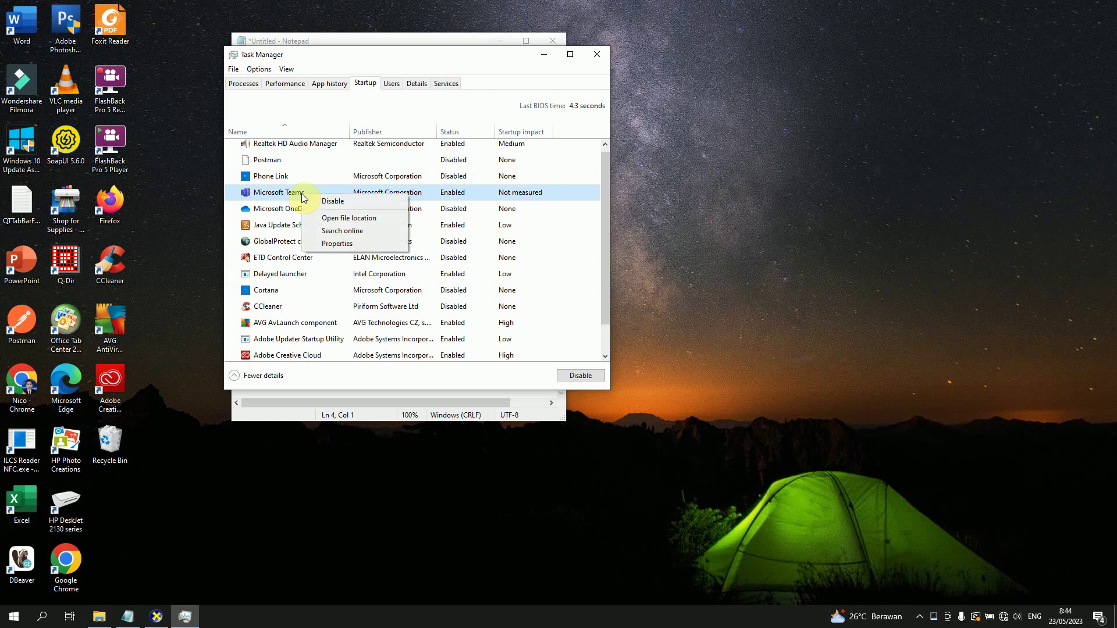
left_click(351, 201)
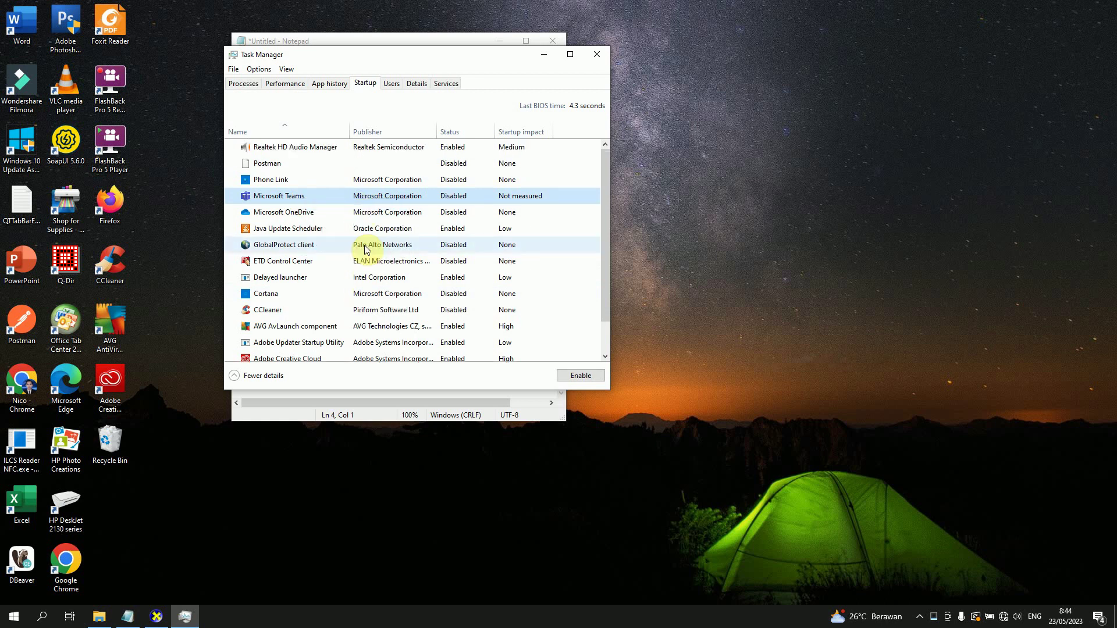
key("alt+F4")
Add item 3 "Clear cache" on a new line of the Notepad list.
left_click(345, 102)
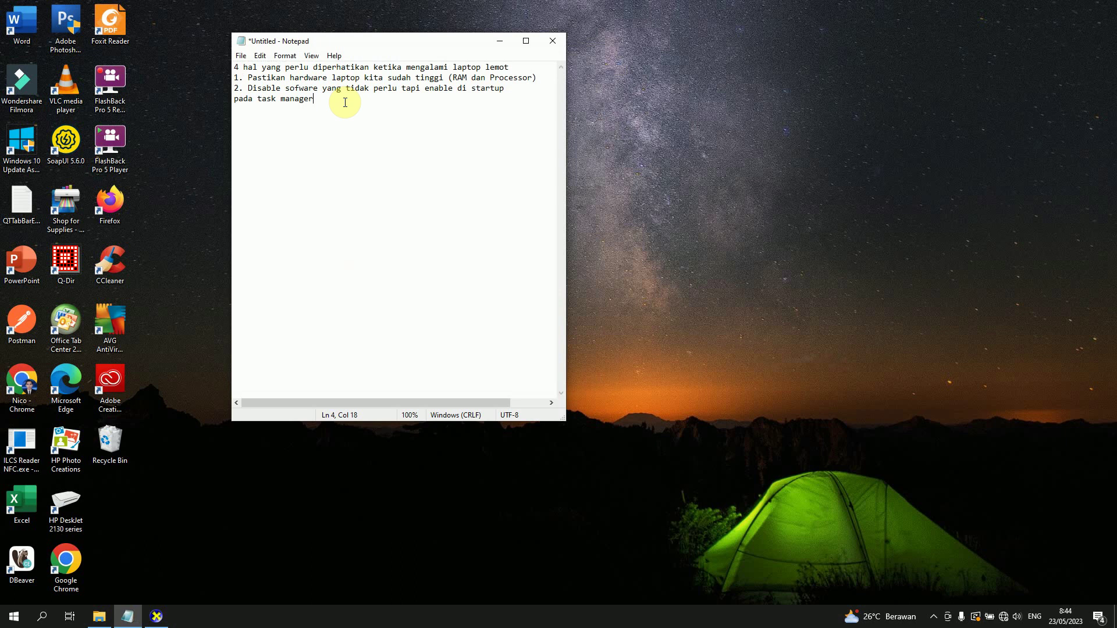
key("Return")
type("3. Clea")
type("r chace")
key("BackSpace")
key("BackSpace")
key("BackSpace")
key("BackSpace")
type("ah")
key("BackSpace")
type("che")
Run a Custom Clean in CCleaner with the preselected items, review the cleaning report, and close CCleaner.
left_click(113, 263)
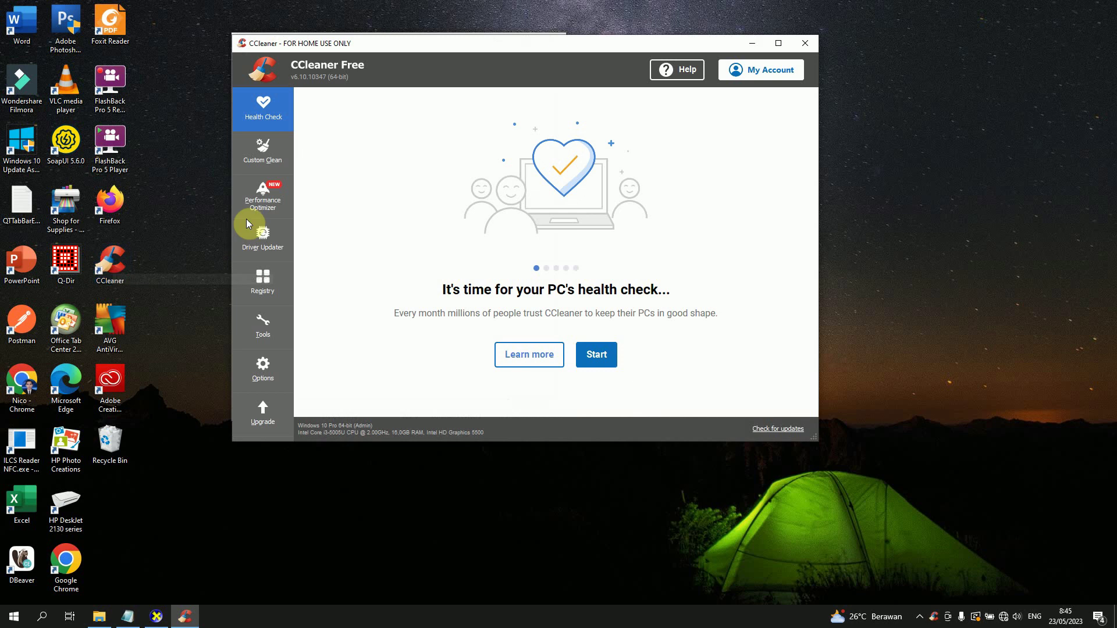
left_click(262, 155)
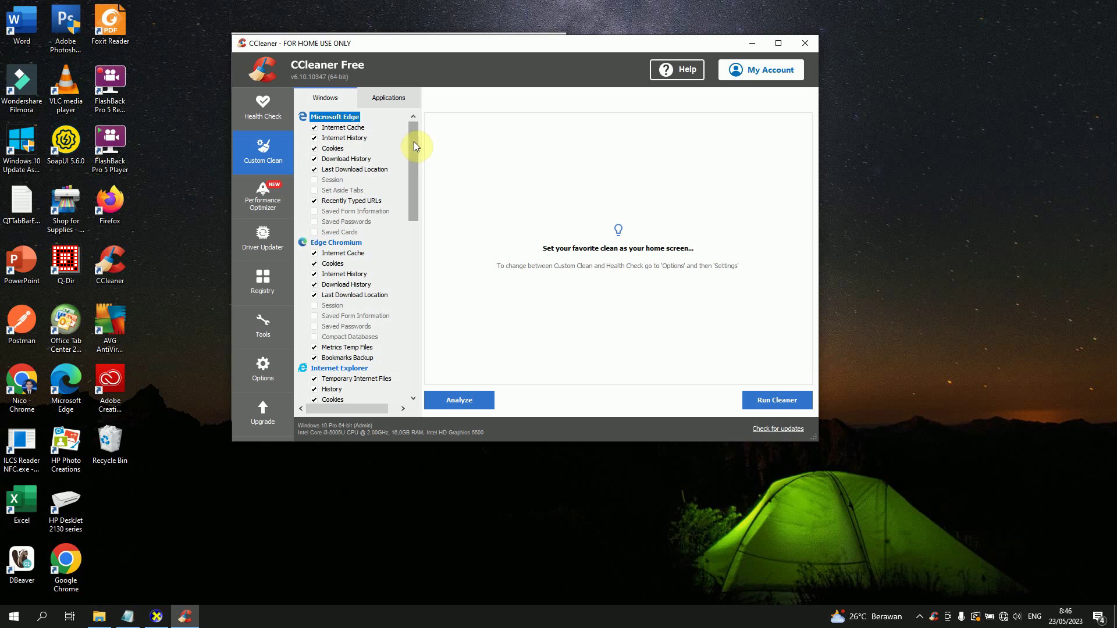
left_click_drag(414, 142, 419, 322)
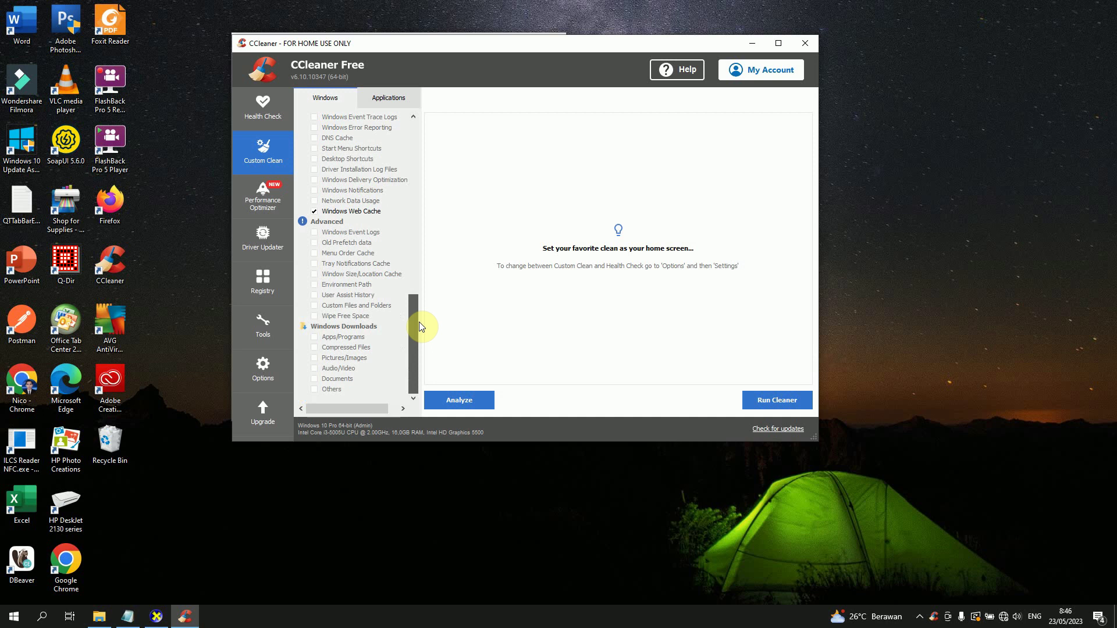
left_click_drag(416, 298, 430, 174)
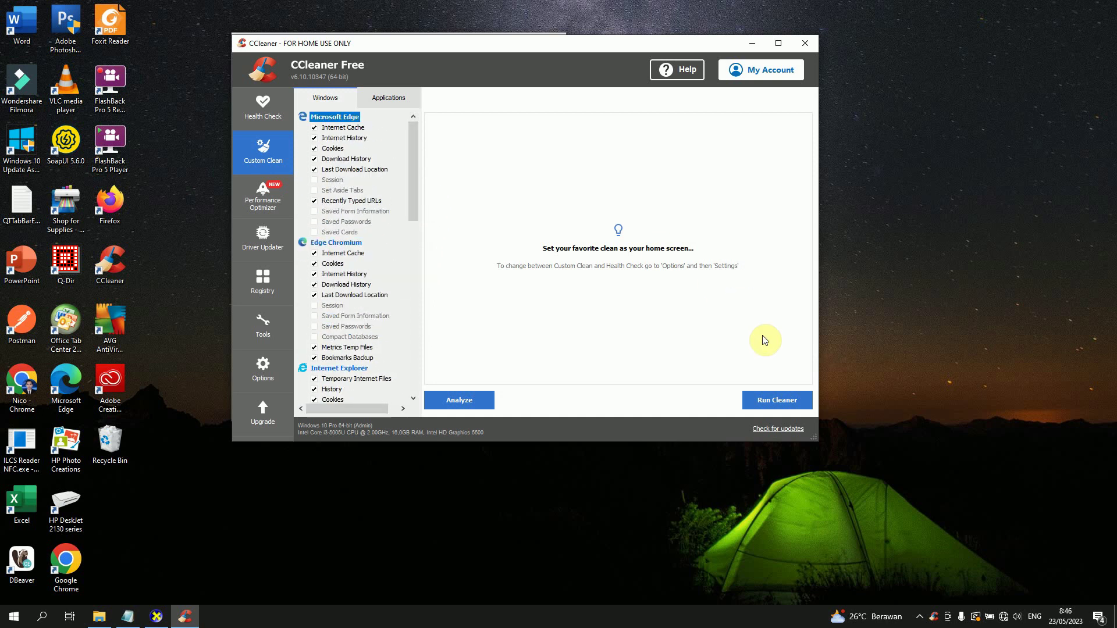
left_click(780, 400)
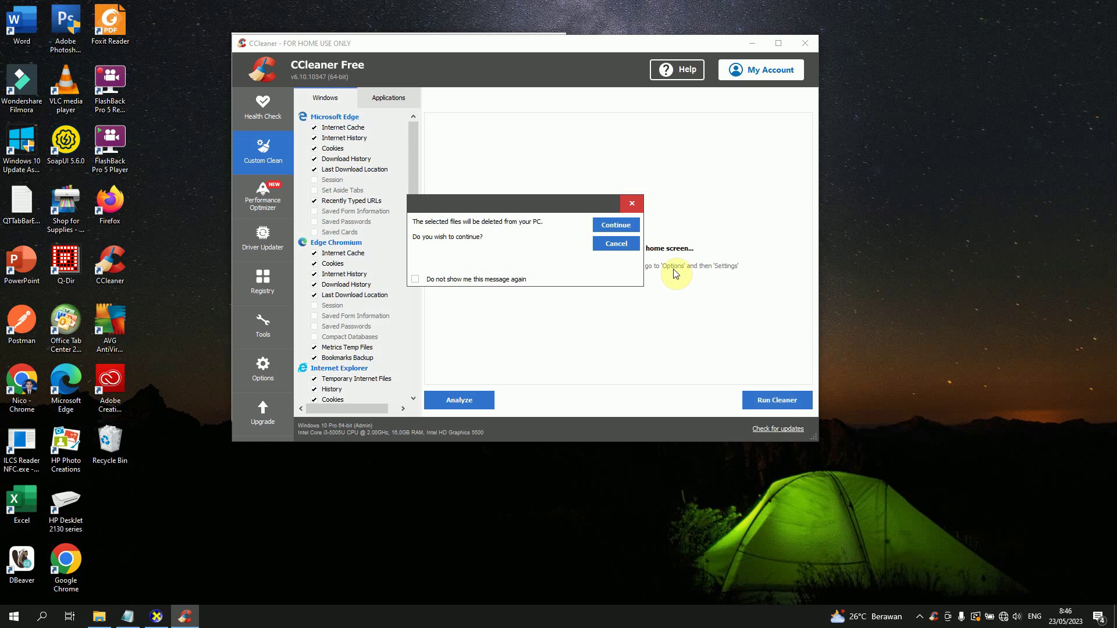
left_click(619, 225)
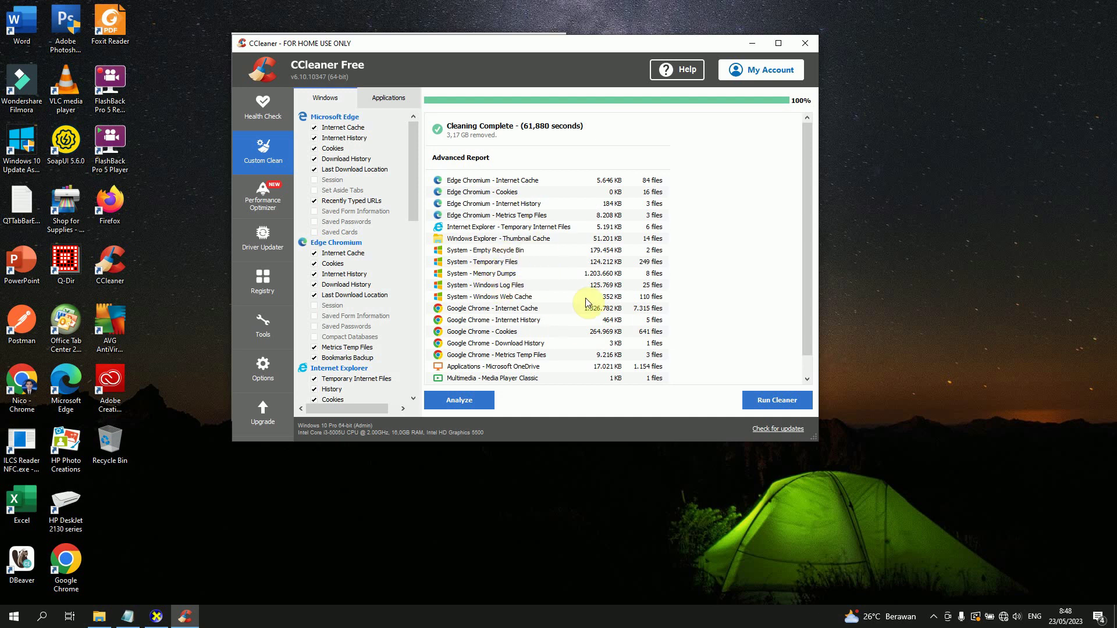
scroll(586, 302, "down", 1)
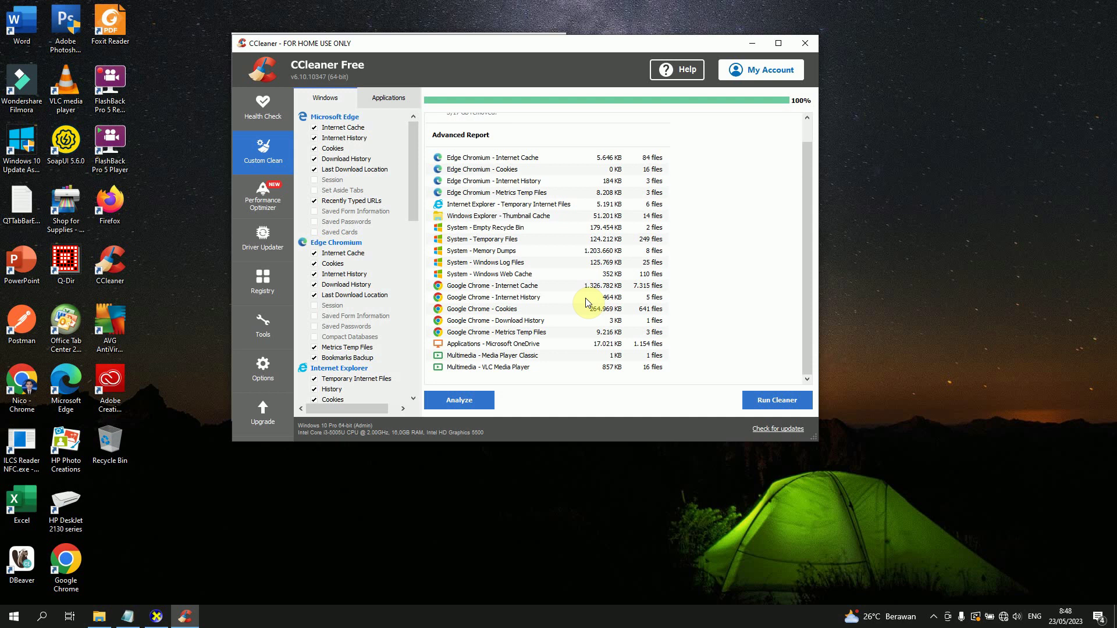
scroll(586, 302, "up", 1)
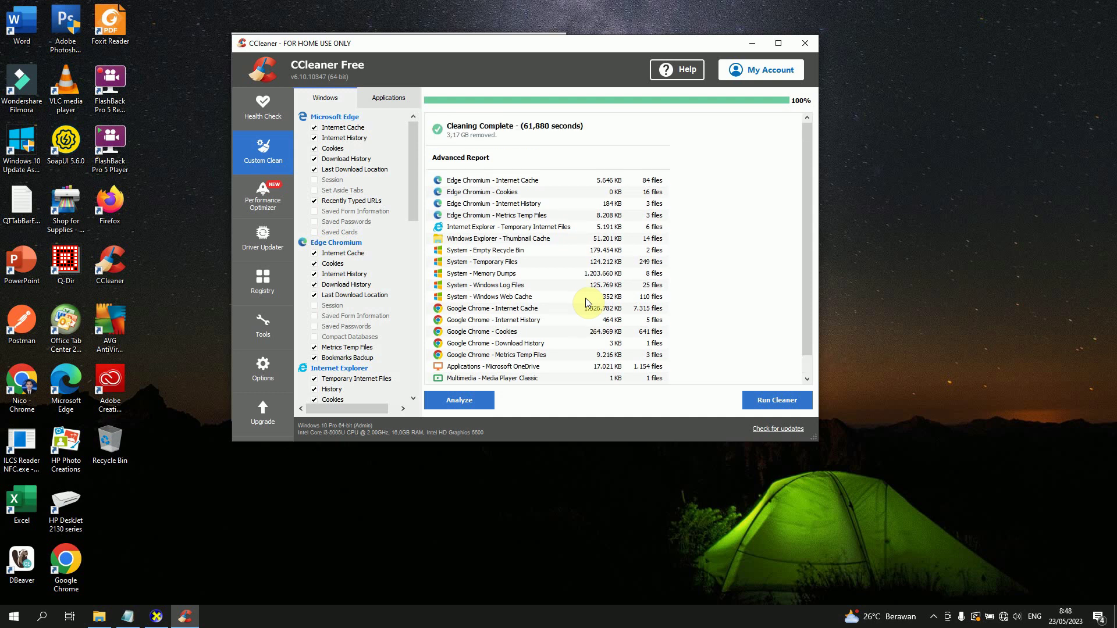
left_click(806, 44)
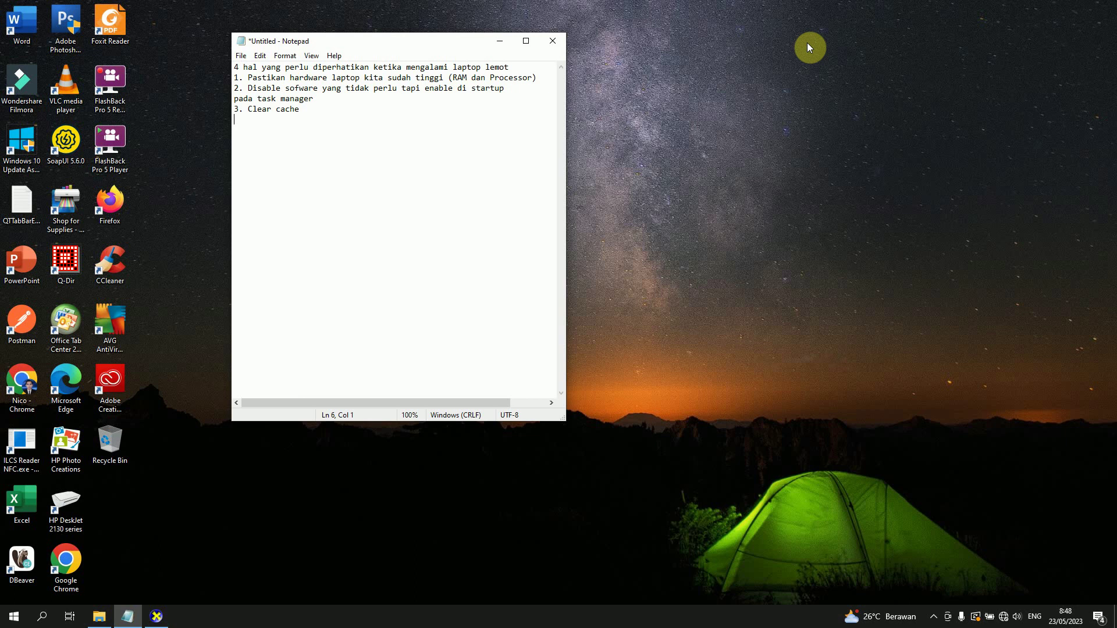
Add item 4 "Instal ulang windows" to the Notepad list.
type("4. Instal ulang windows")
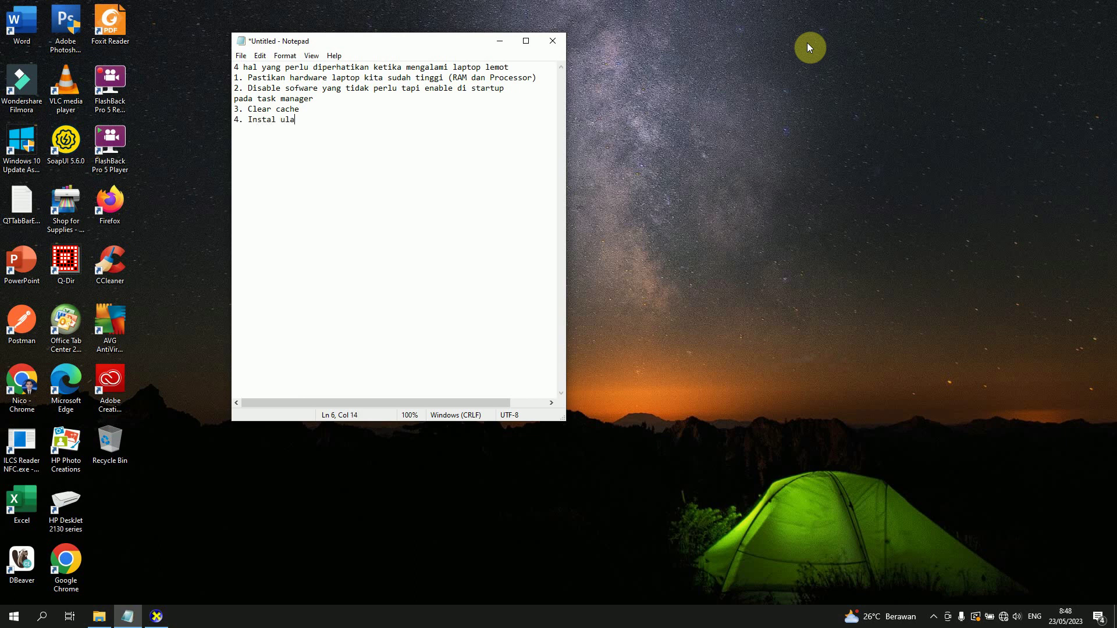